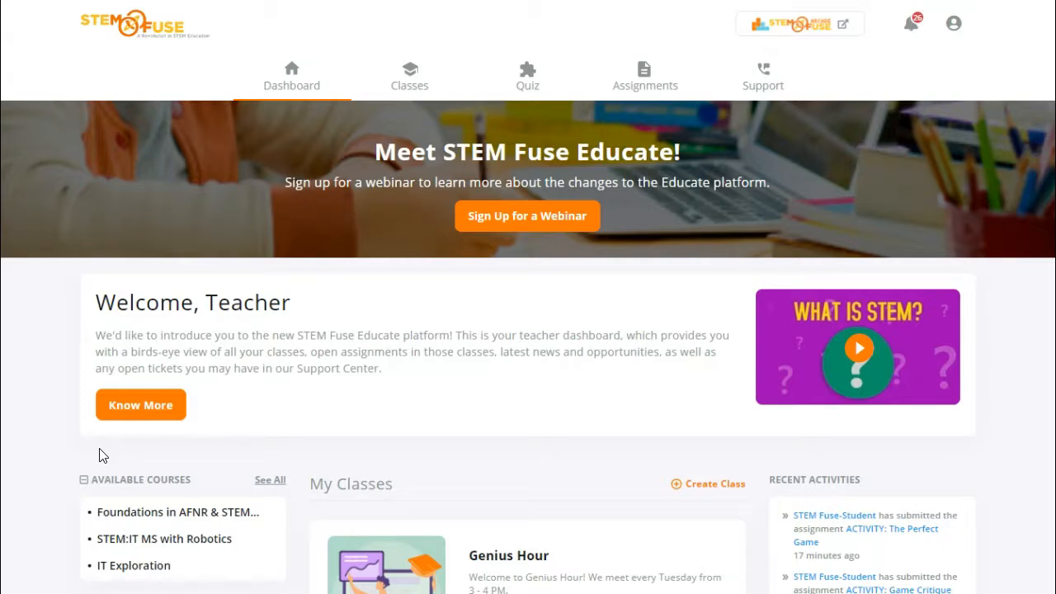
Open the Video Game History class from the list of classes.
left_click(412, 89)
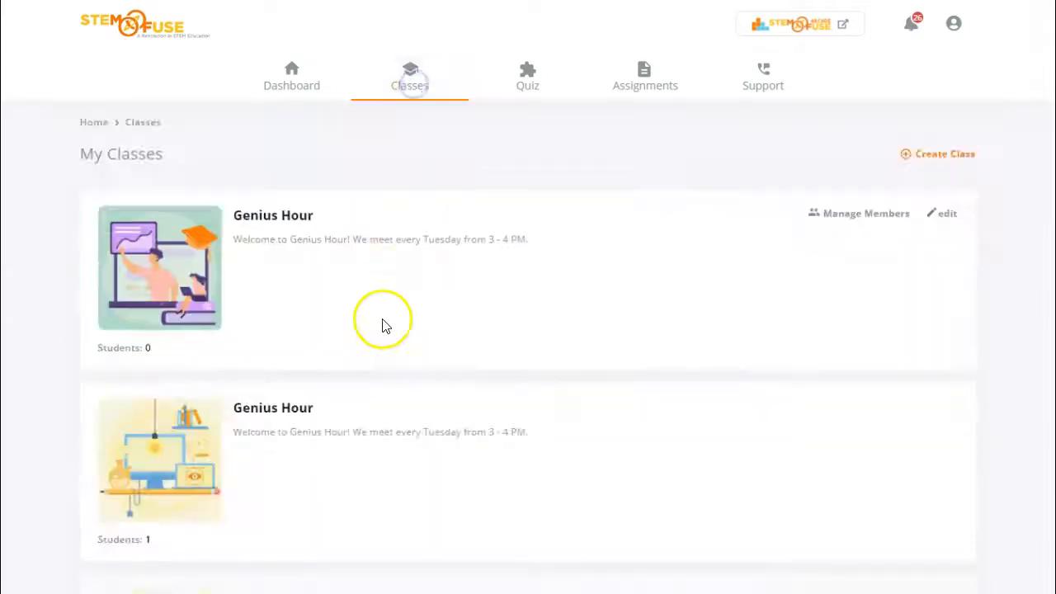
scroll(330, 346, "down", 10)
scroll(256, 357, "up", 10)
left_click(300, 292)
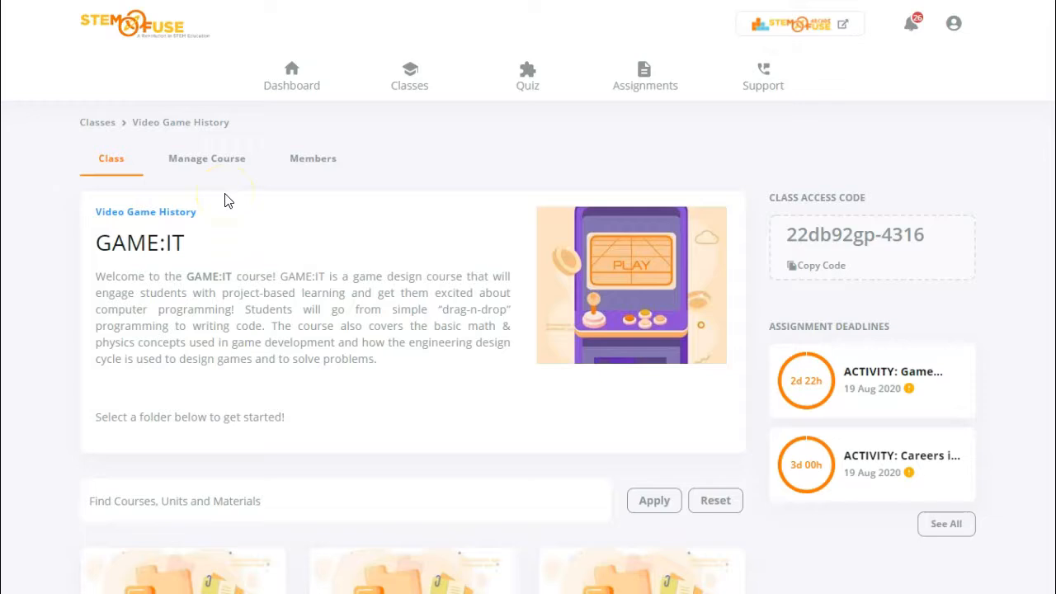
Open the Pre-Course Assessment quiz settings in the START UNIT of the class's course management outline.
left_click(213, 170)
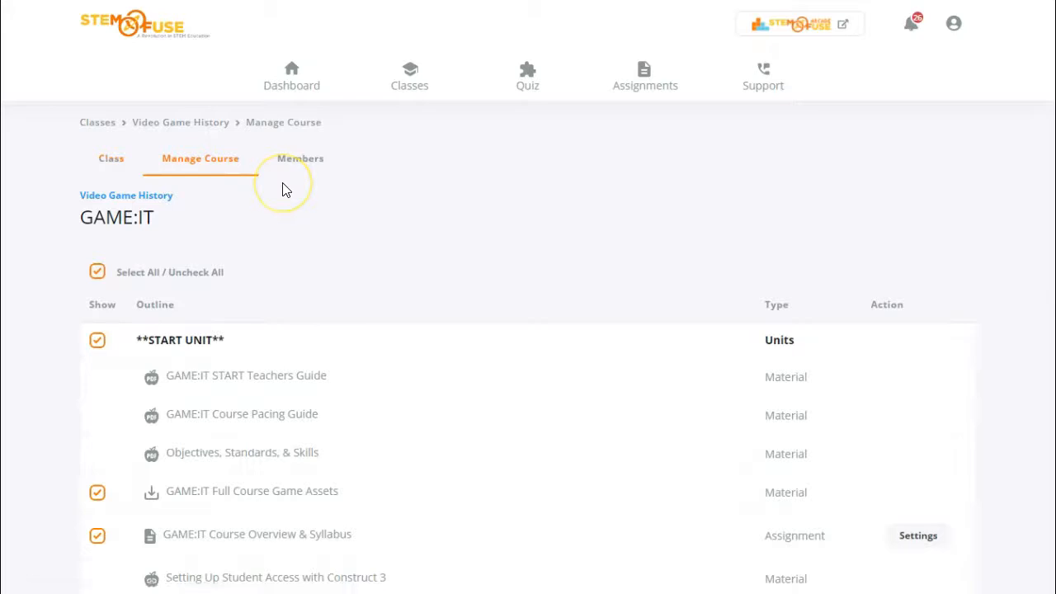
scroll(640, 346, "down", 2)
scroll(660, 338, "down", 2)
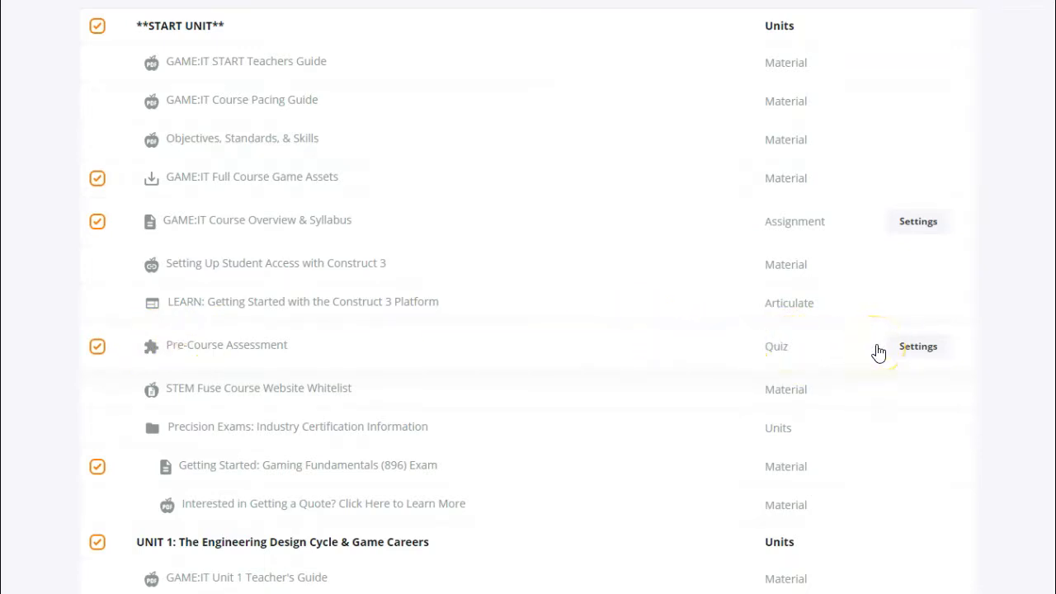
left_click(917, 346)
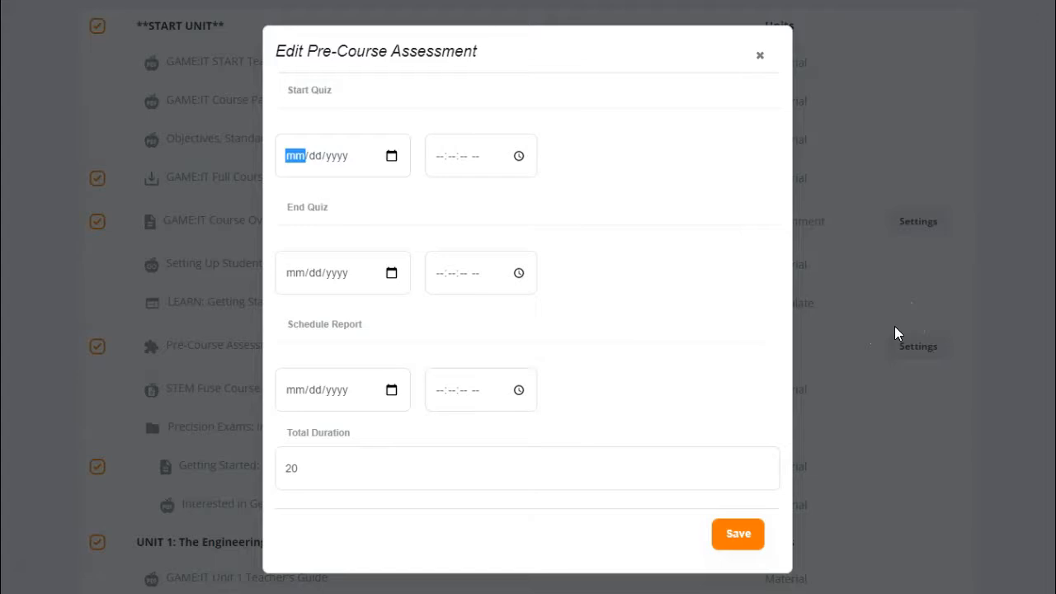
Set the quiz start to 08/17/2020 at 05:54:14 PM.
left_click(392, 156)
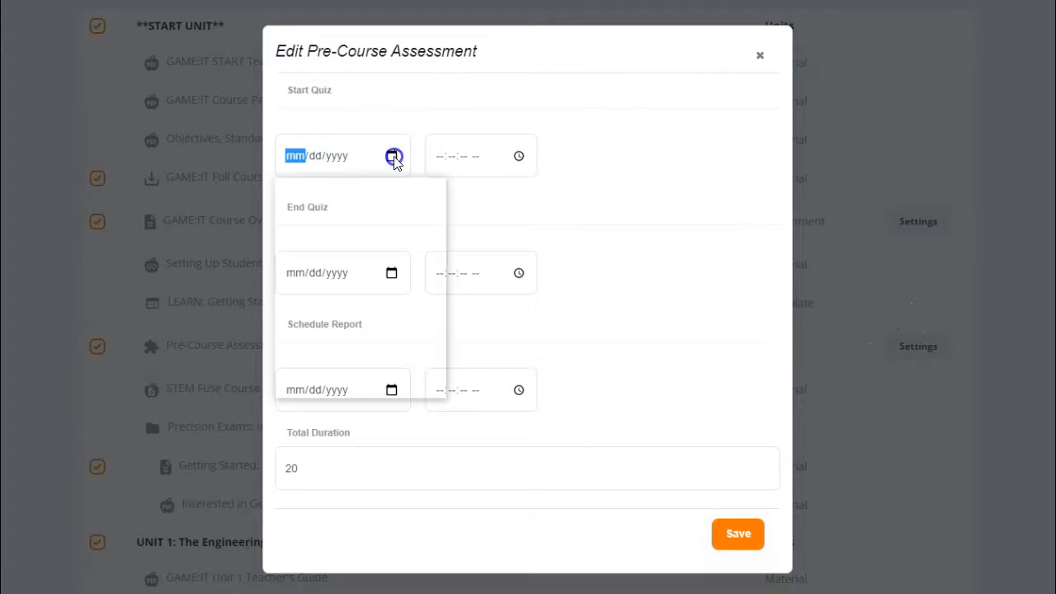
left_click(319, 312)
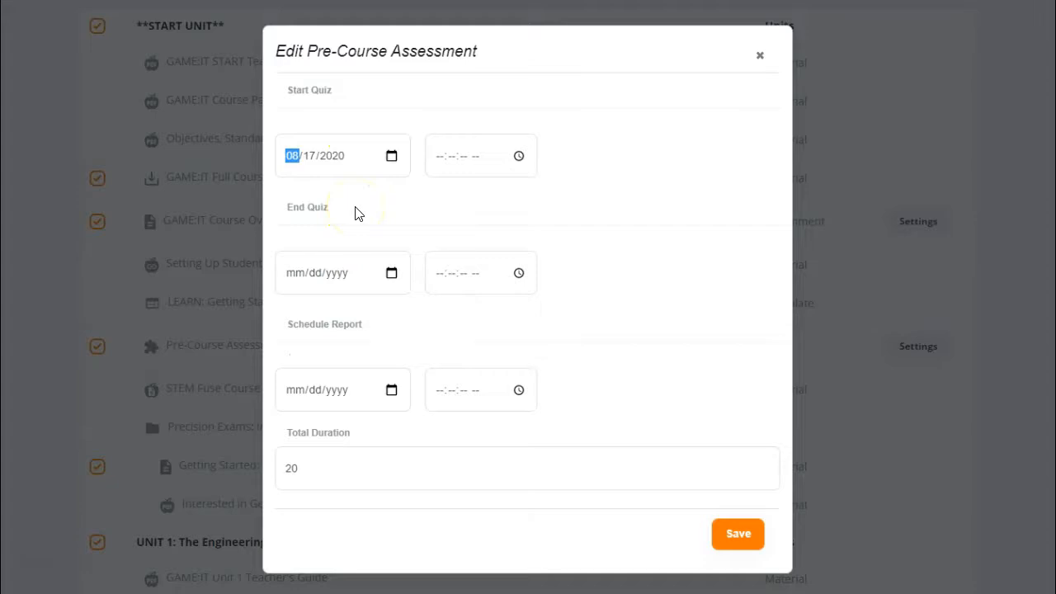
left_click(520, 156)
left_click(447, 196)
left_click(405, 207)
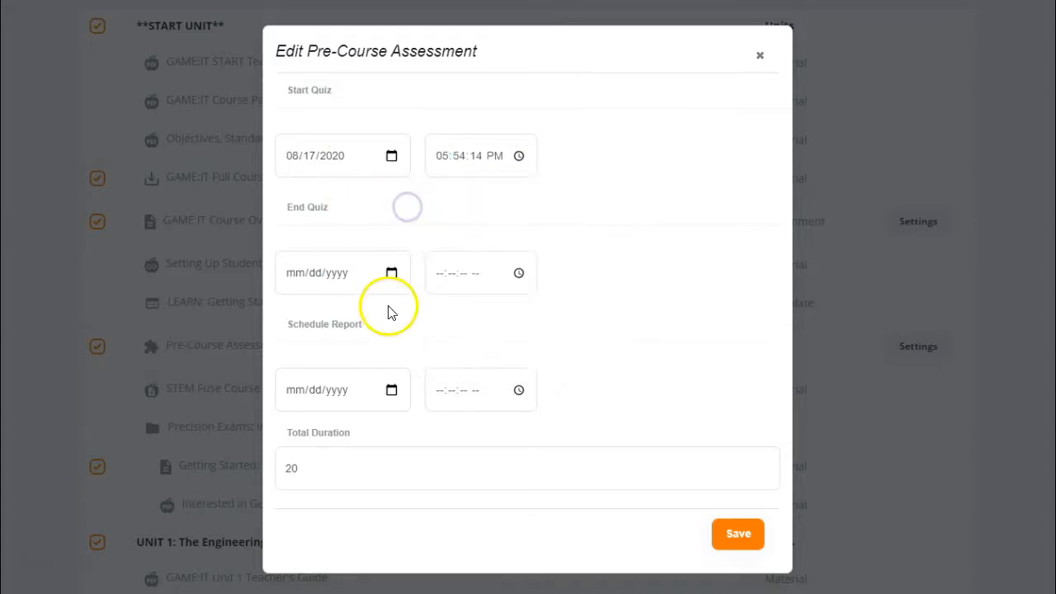
Set the quiz end to 08/21/2020 at 05:54:25 PM.
left_click(391, 273)
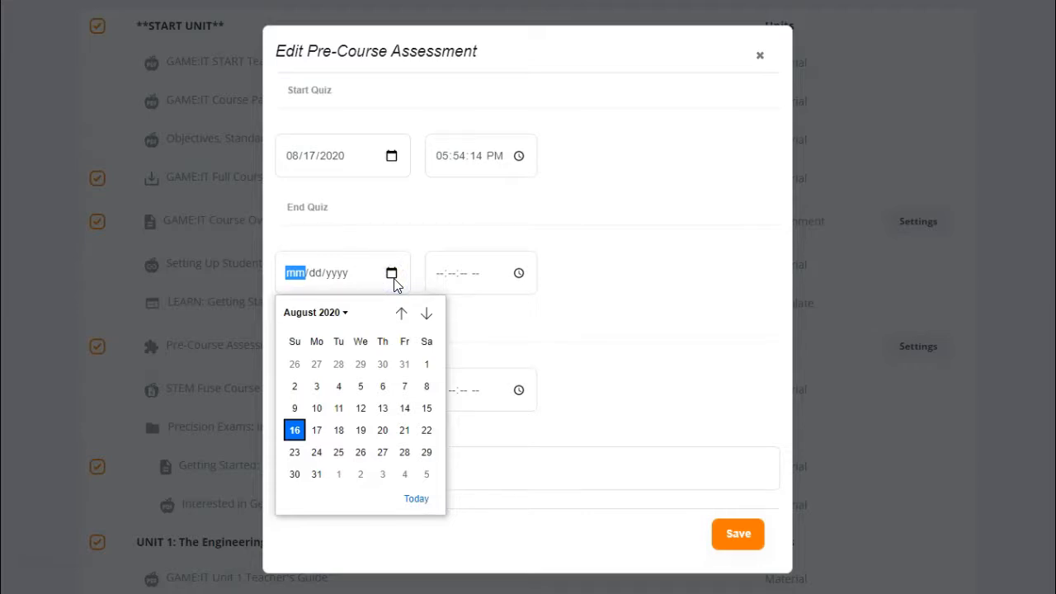
left_click(404, 429)
left_click(518, 273)
left_click(459, 310)
left_click(394, 331)
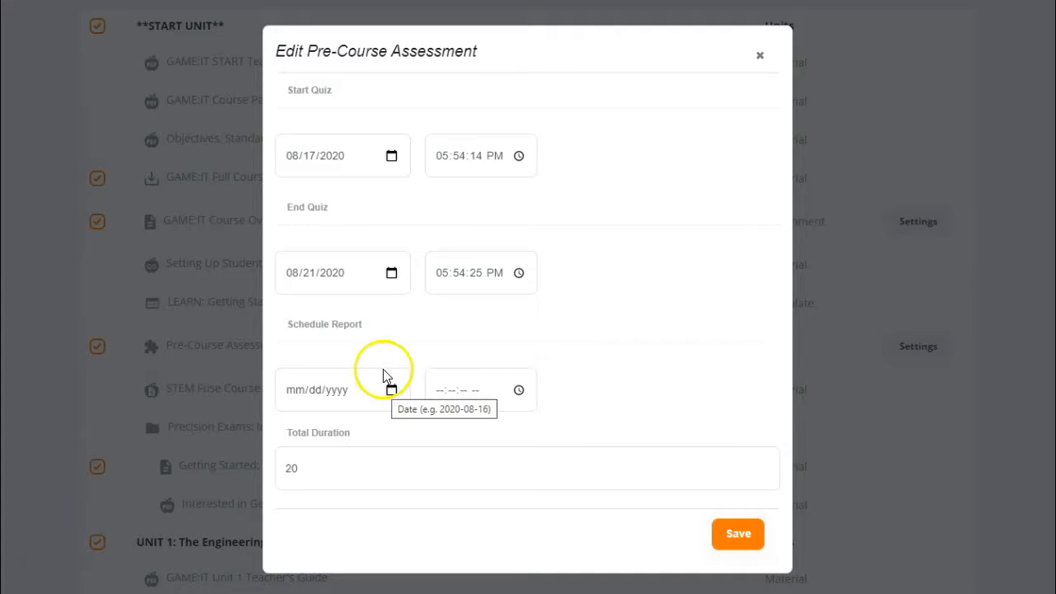
Schedule the quiz report for 08/24/2020 at 05:54:59 PM.
left_click(393, 390)
left_click(453, 311)
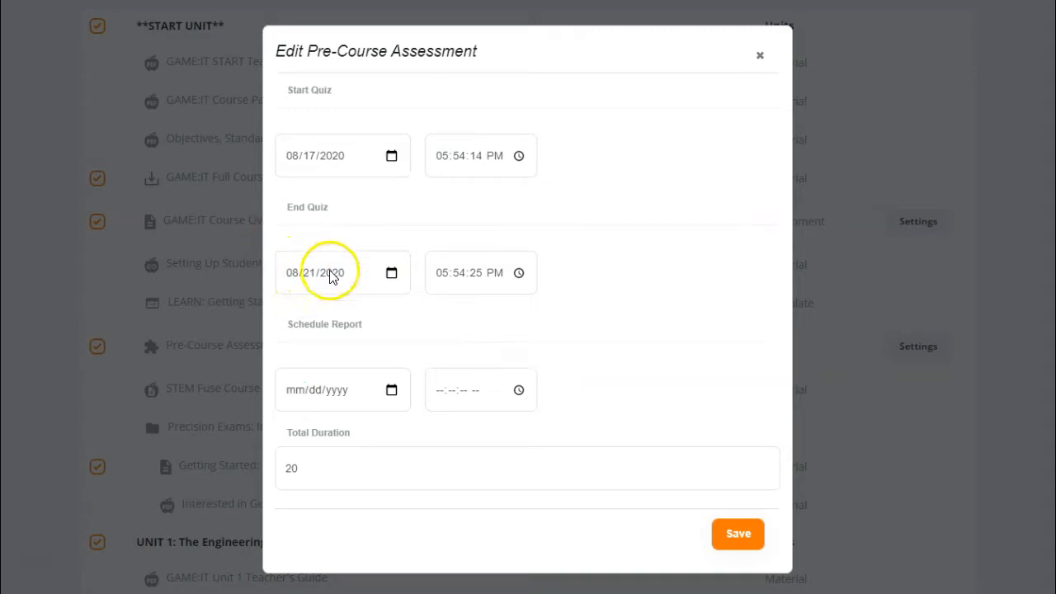
left_click(392, 389)
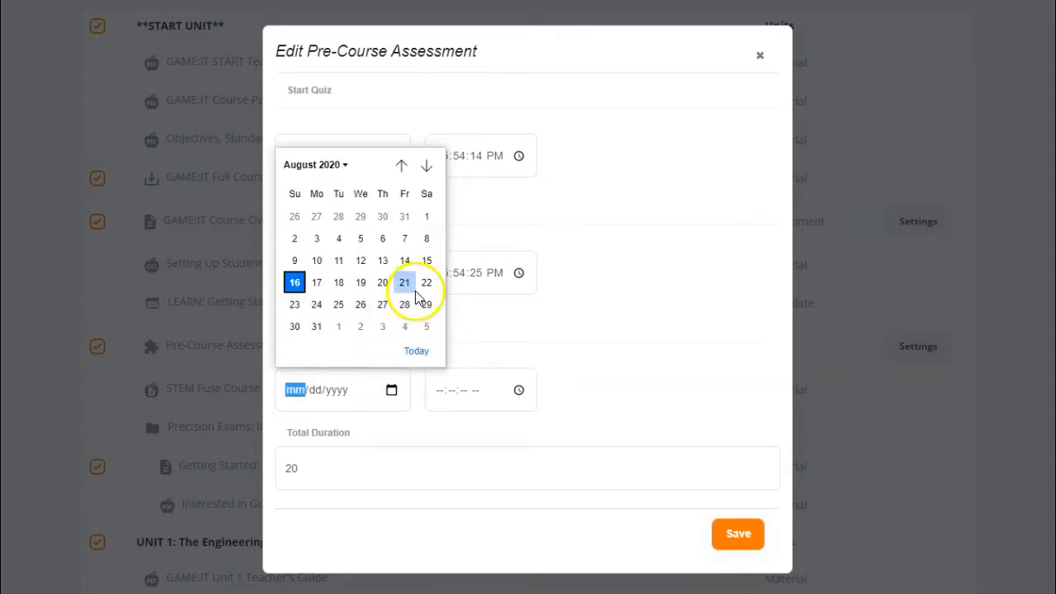
left_click(312, 307)
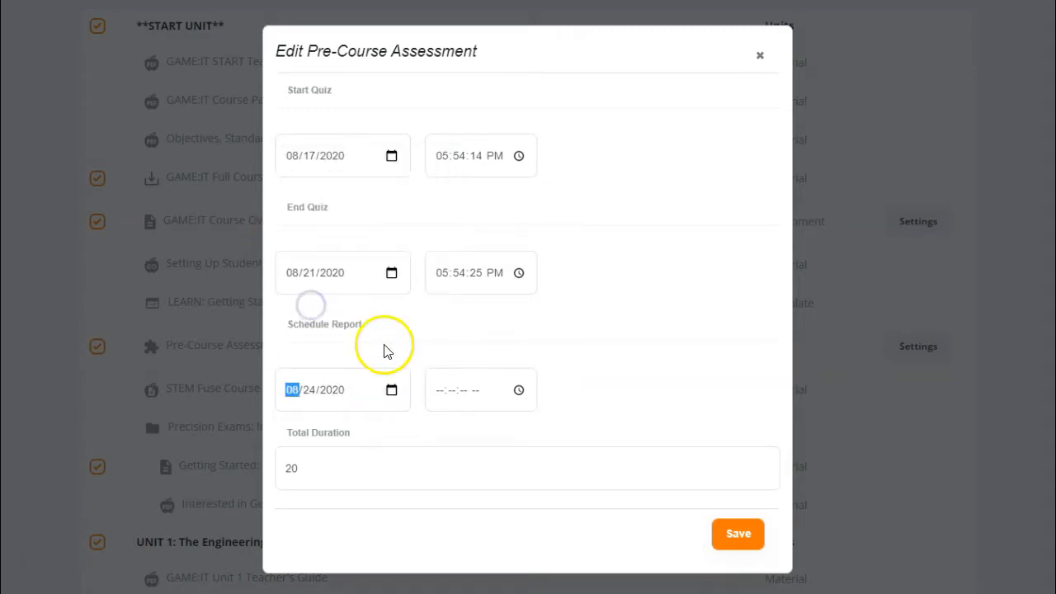
left_click(513, 391)
left_click(448, 183)
left_click(370, 343)
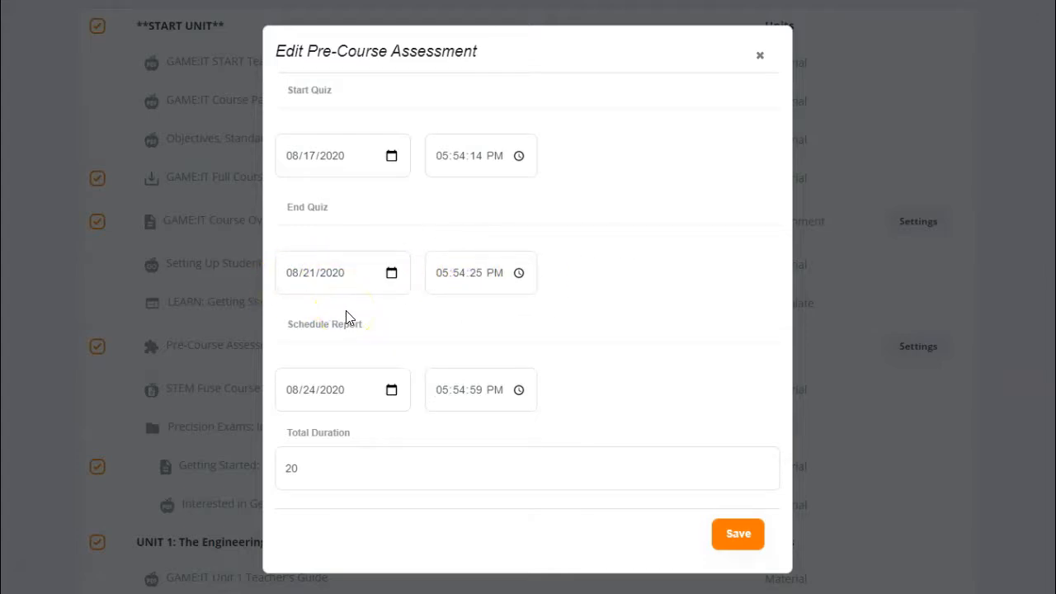
Set the quiz's total duration to 30 and save the Pre-Course Assessment settings.
scroll(304, 467, "down", 1)
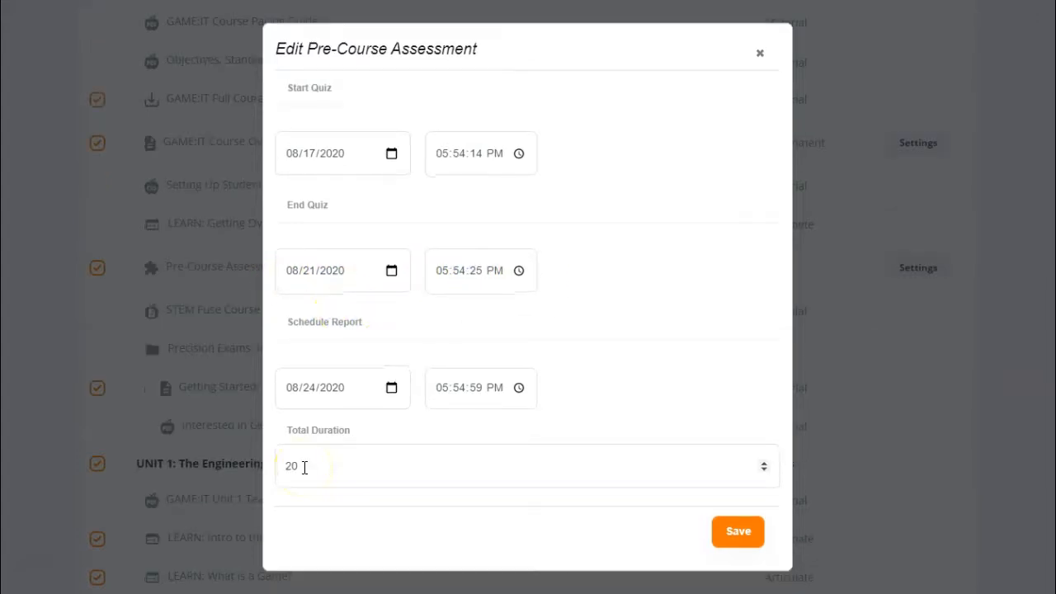
left_click_drag(305, 467, 261, 470)
key("BackSpace")
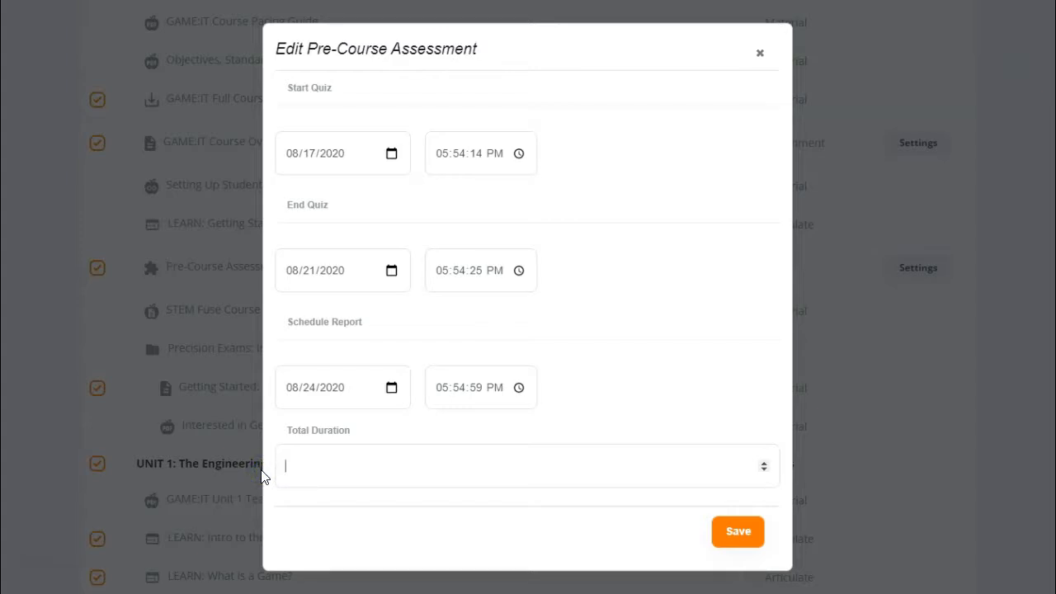
type("30")
left_click(724, 513)
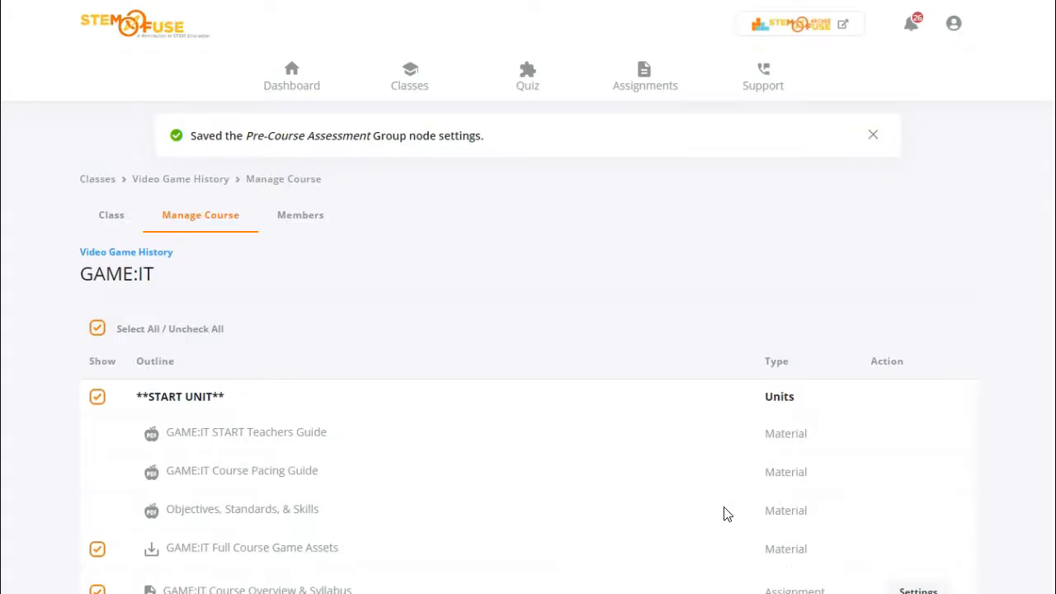
Open the ITX Discovery Hour quiz Module 7 - Skills Check from the list of all quizzes.
left_click(542, 87)
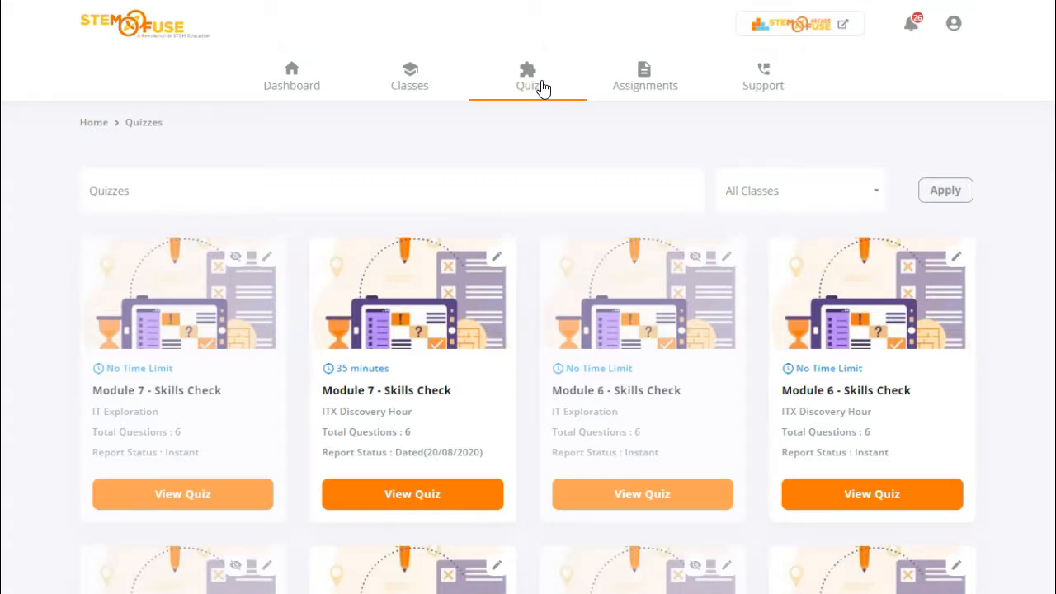
left_click(544, 92)
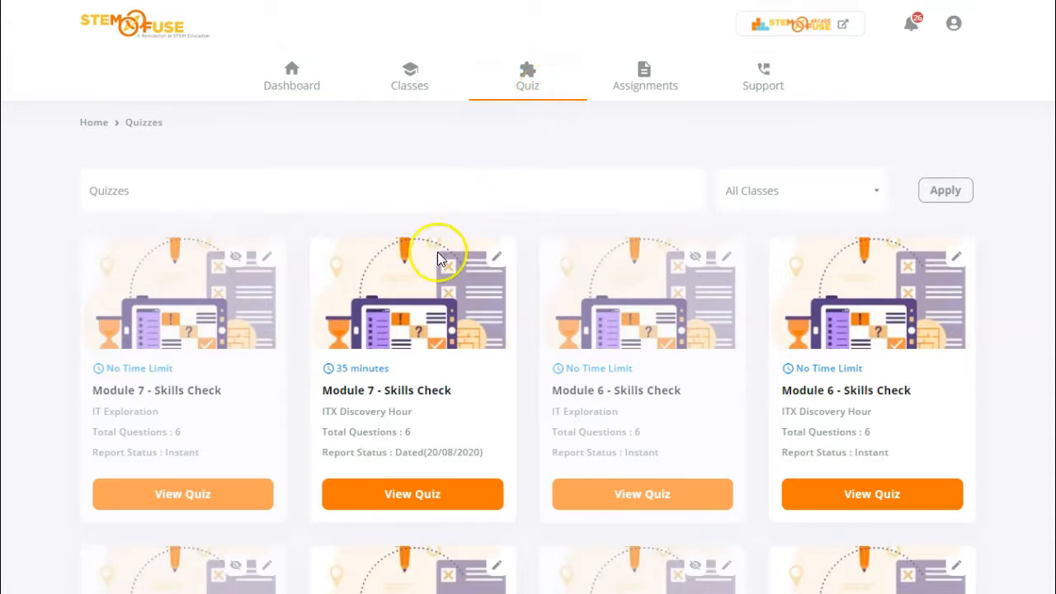
scroll(460, 228, "down", 1)
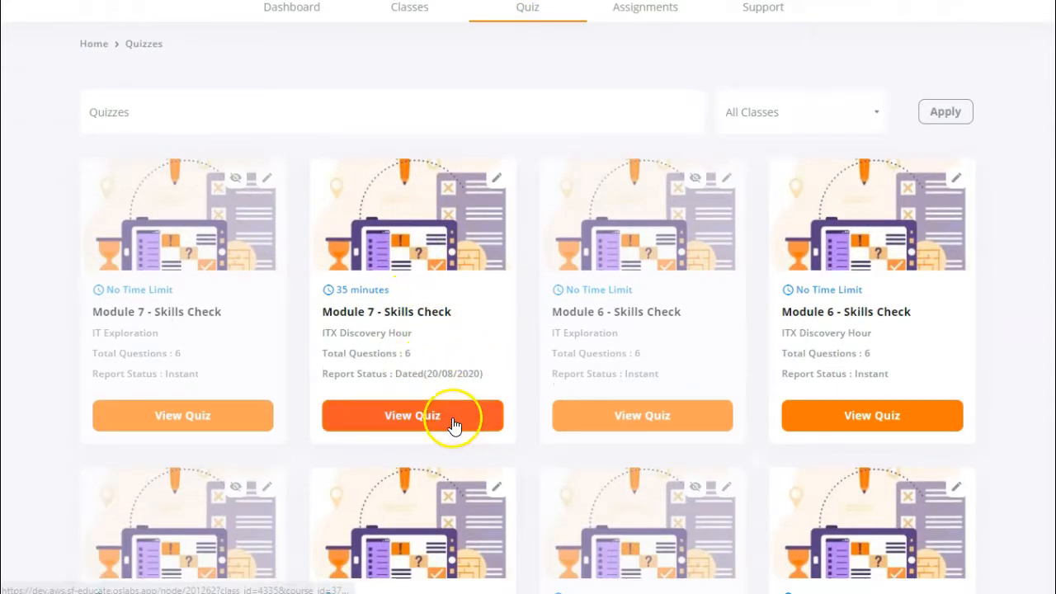
left_click(406, 319)
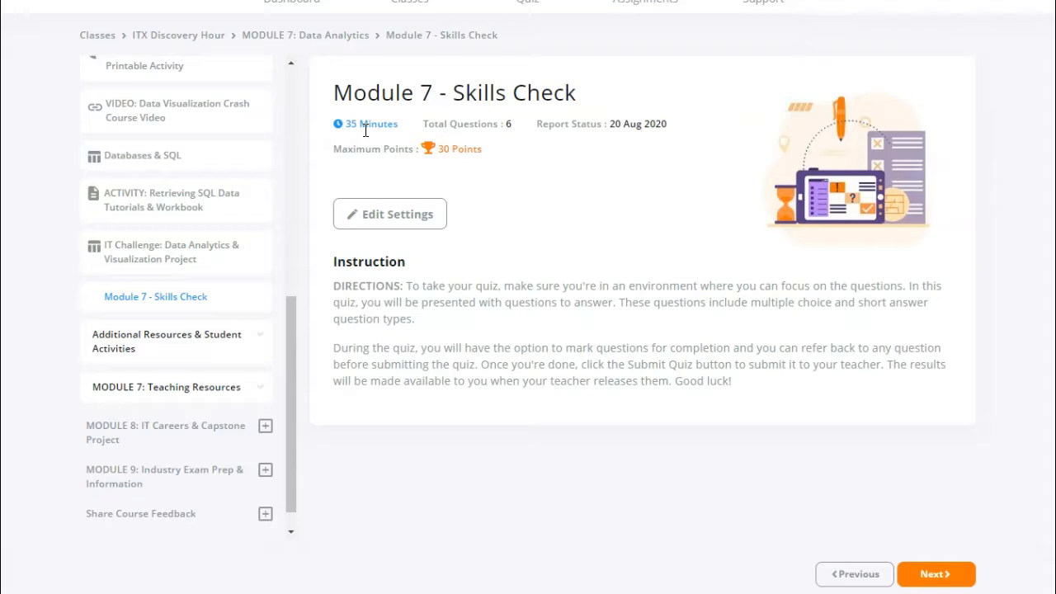
Review the details and instructions of the Module 7 - Skills Check quiz, and return to the dashboard.
scroll(495, 347, "up", 1)
left_click(442, 301)
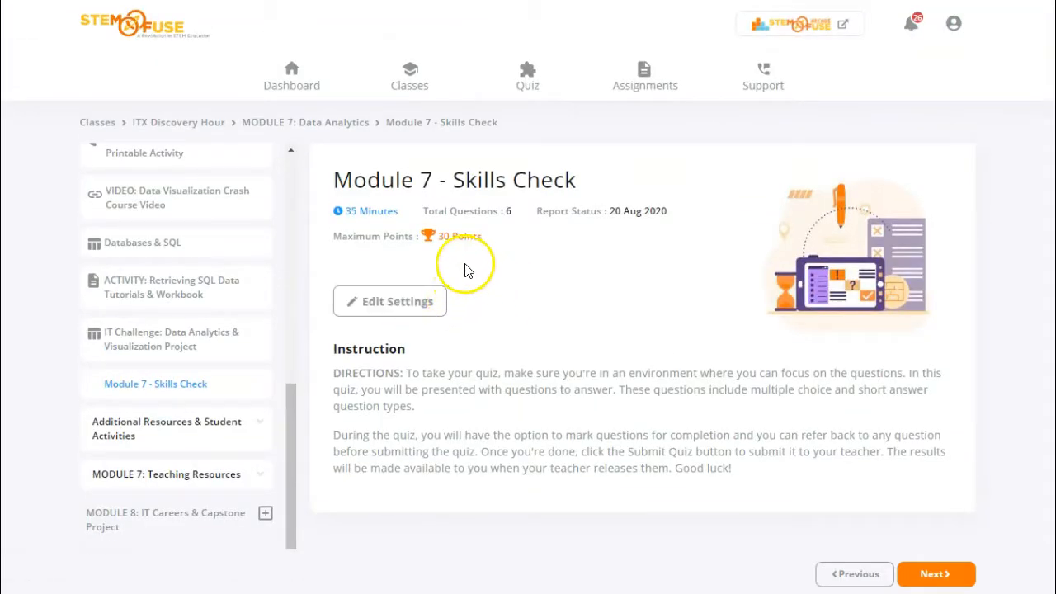
scroll(467, 266, "down", 1)
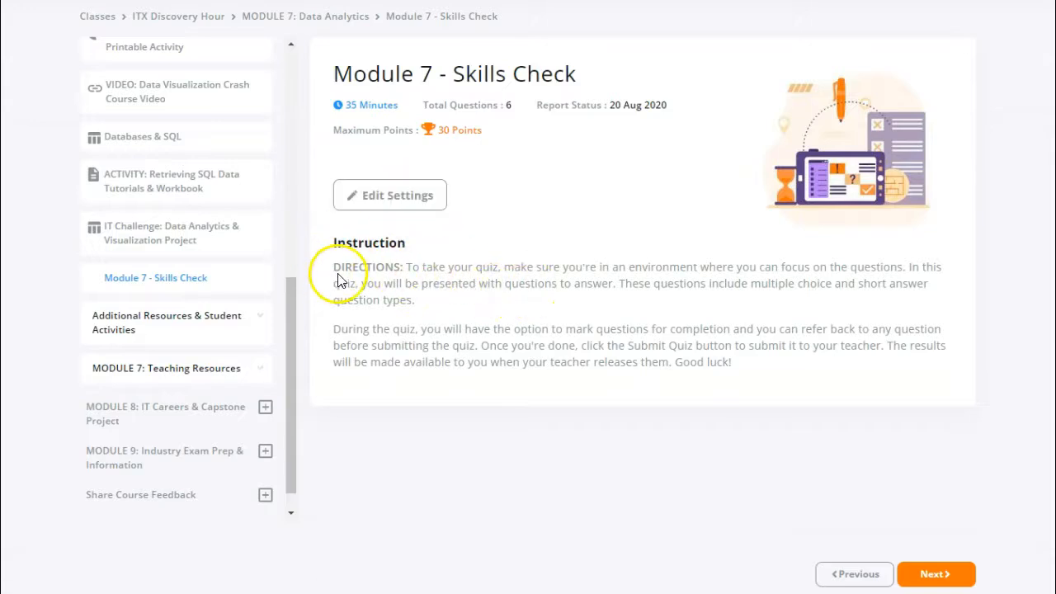
left_click_drag(338, 265, 746, 362)
left_click(746, 363)
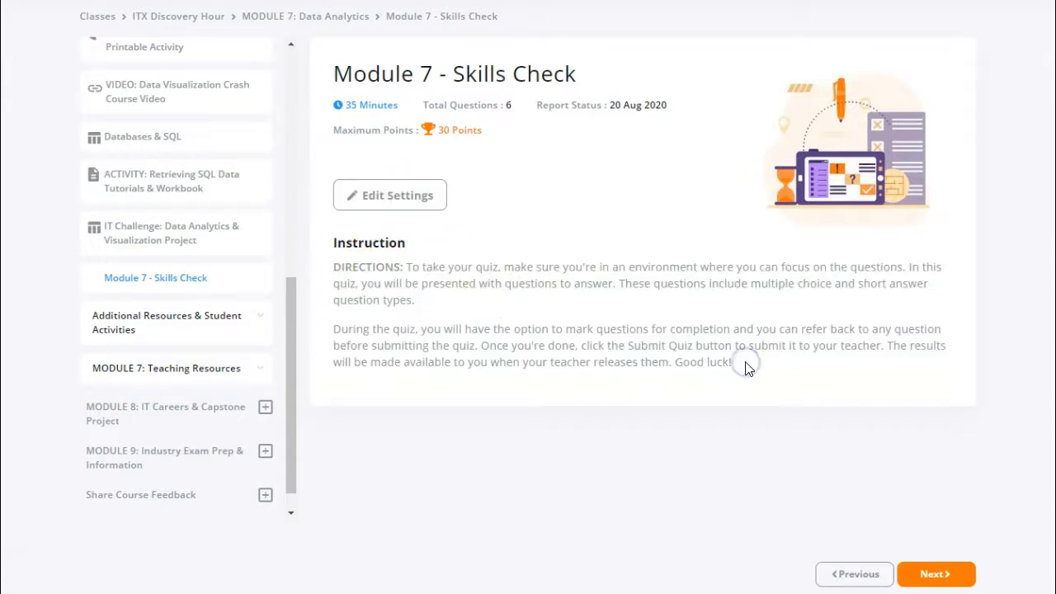
scroll(747, 364, "up", 1)
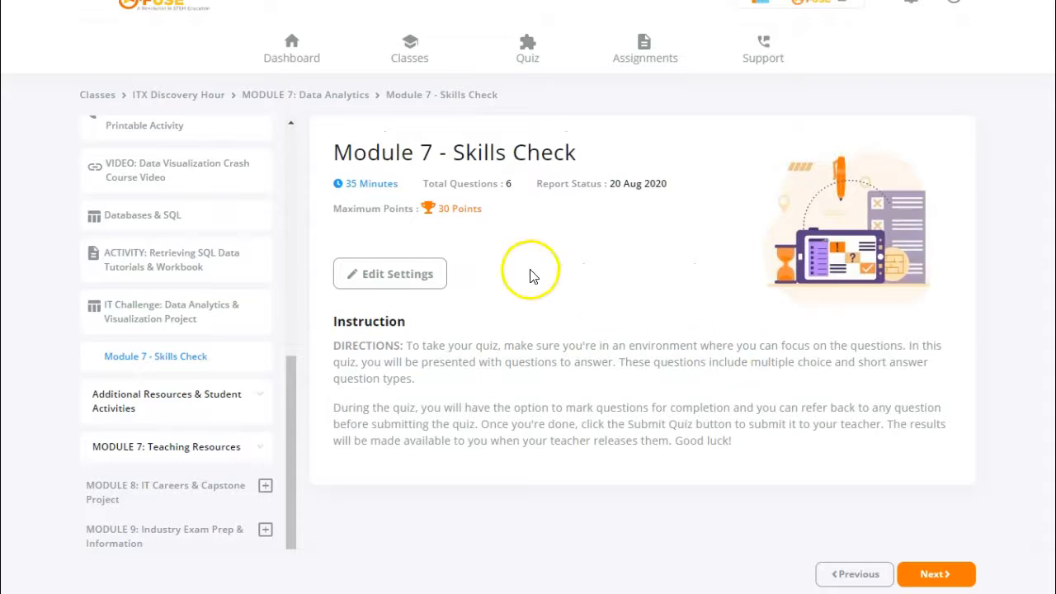
left_click(291, 58)
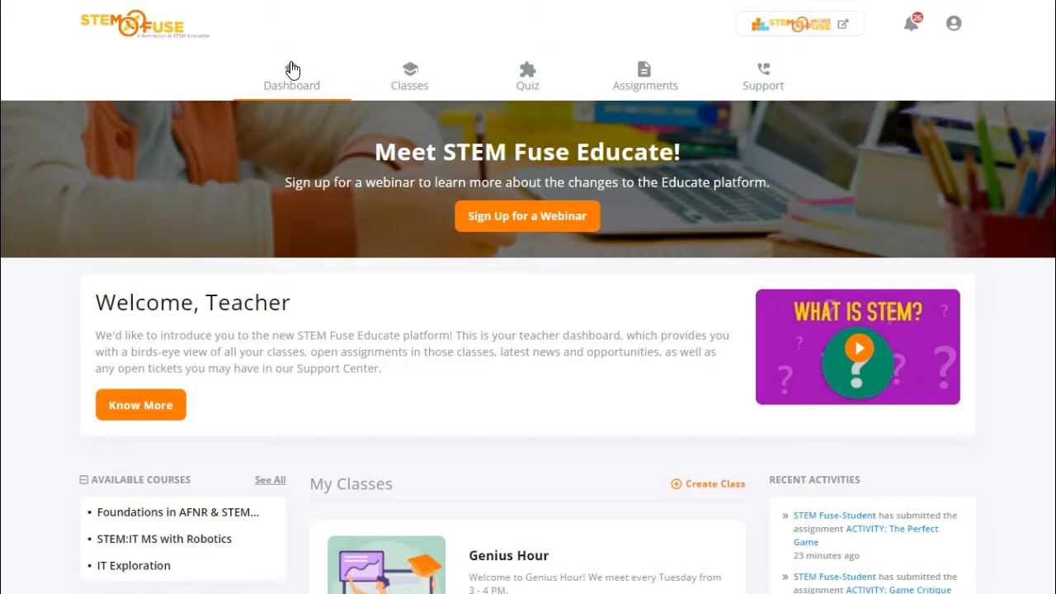
left_click(248, 95)
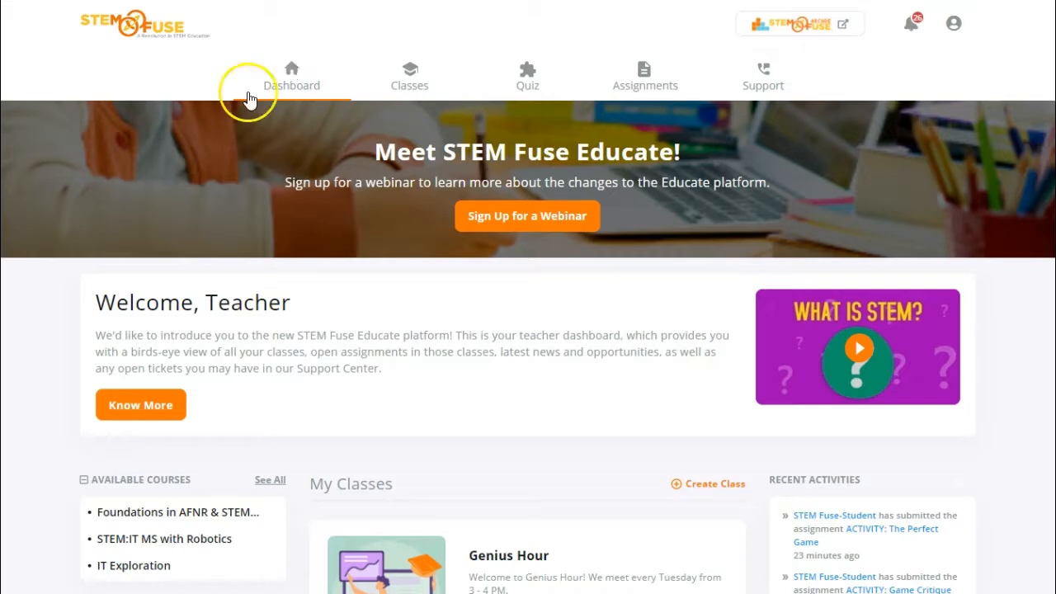